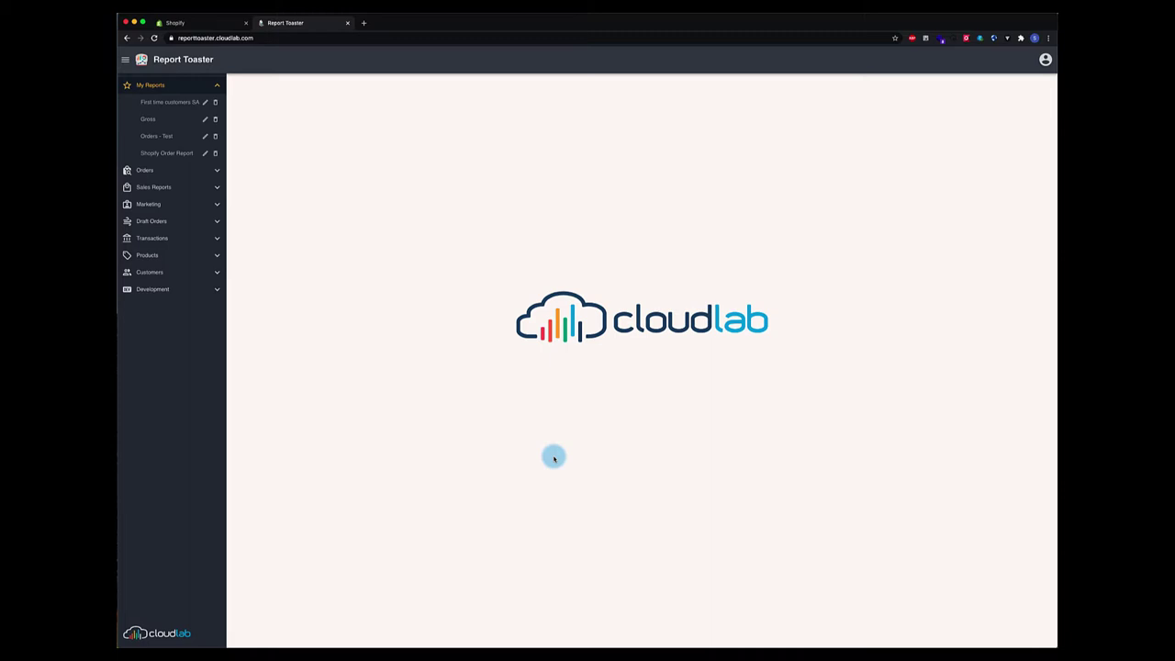
Open the Orders report and set its date range to Last 24 Hours
click(173, 170)
click(172, 124)
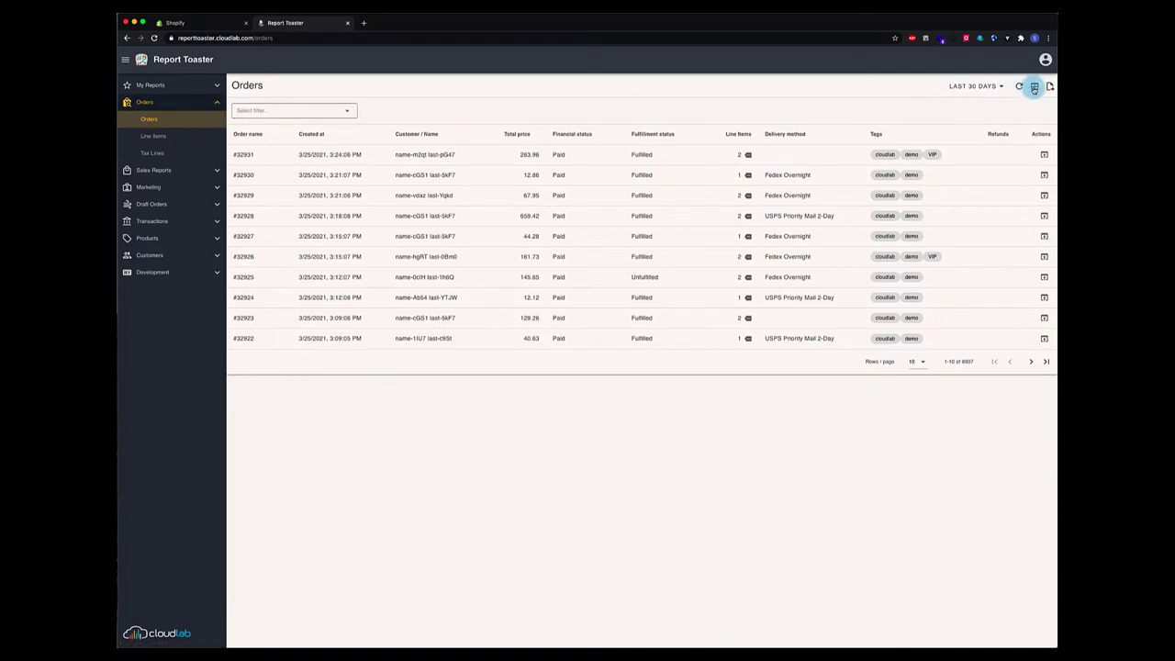
click(983, 90)
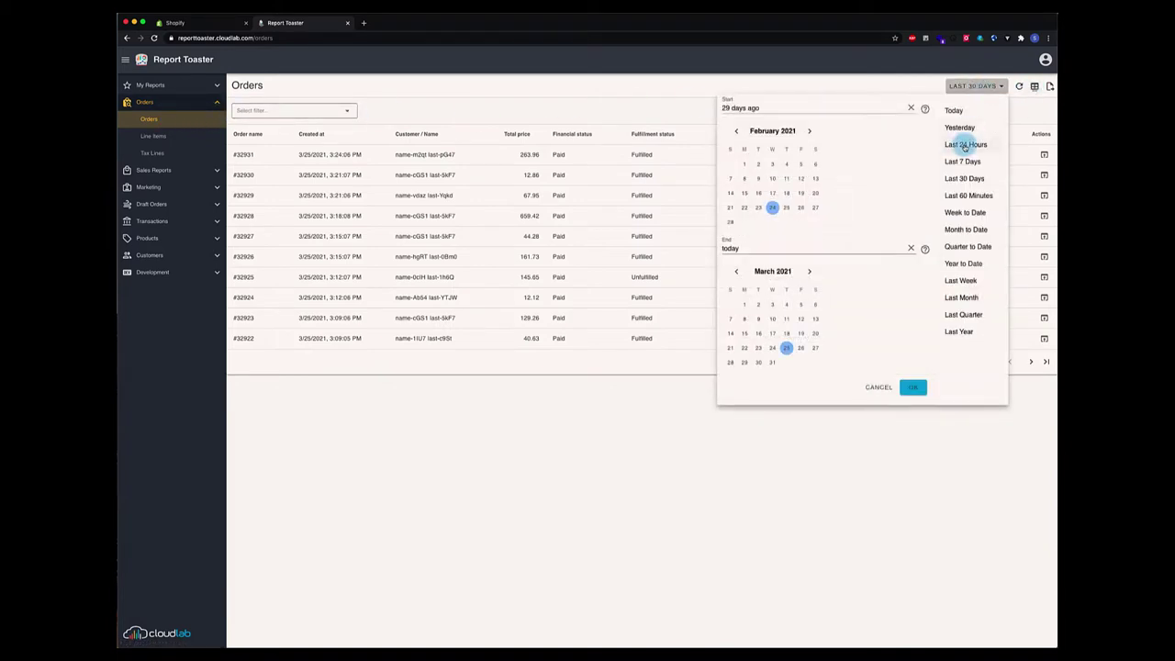
click(965, 145)
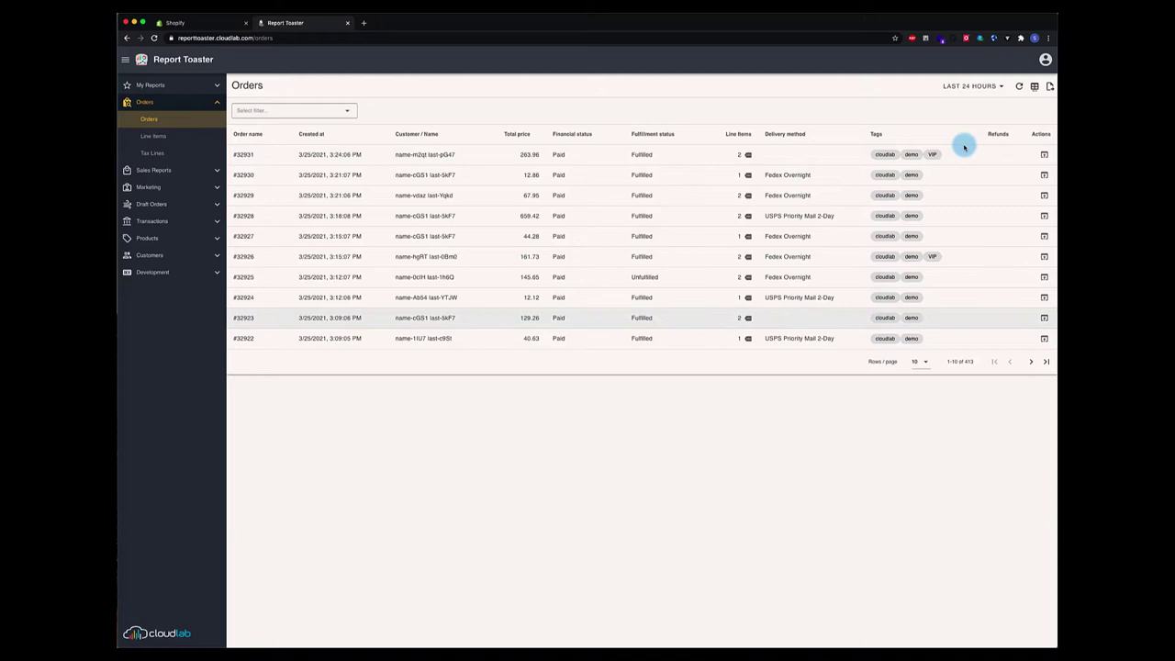
Download the Orders report as a PDF and look through the downloaded file up to page 7
click(1050, 87)
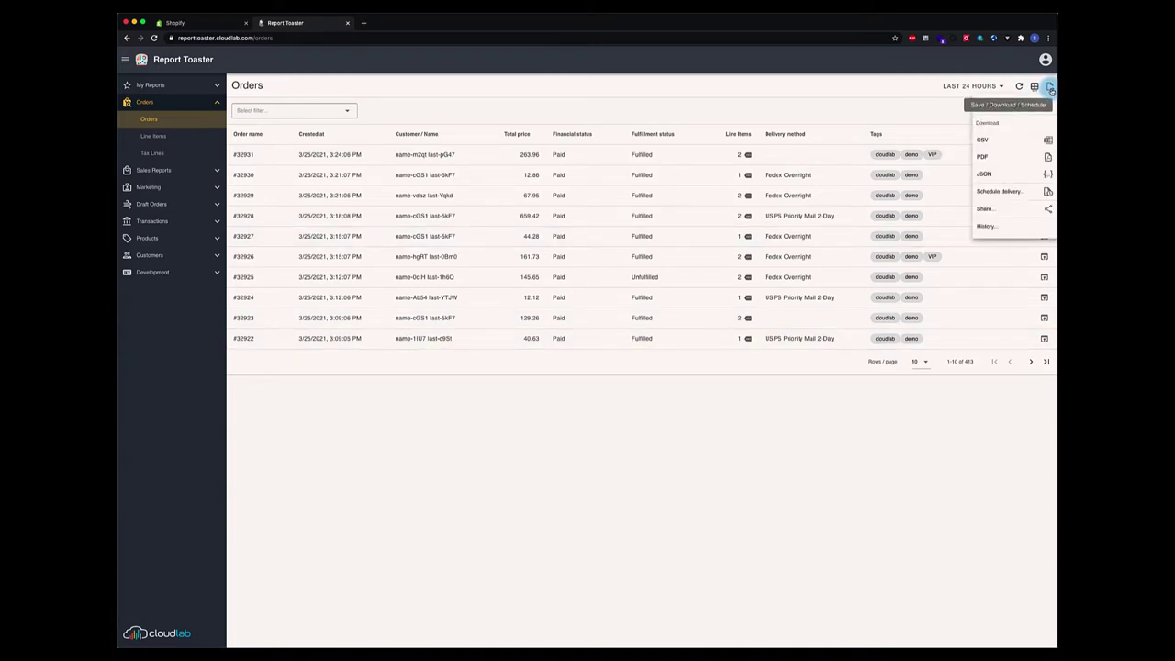
click(1003, 160)
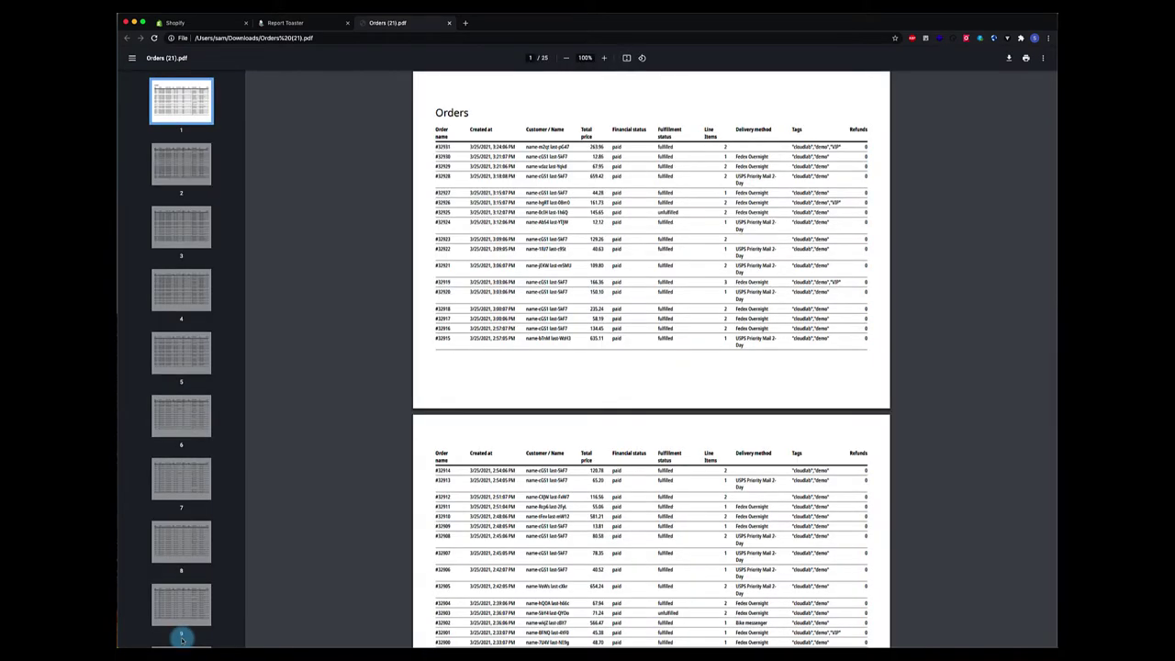
click(195, 170)
click(194, 240)
click(194, 292)
click(193, 338)
click(200, 427)
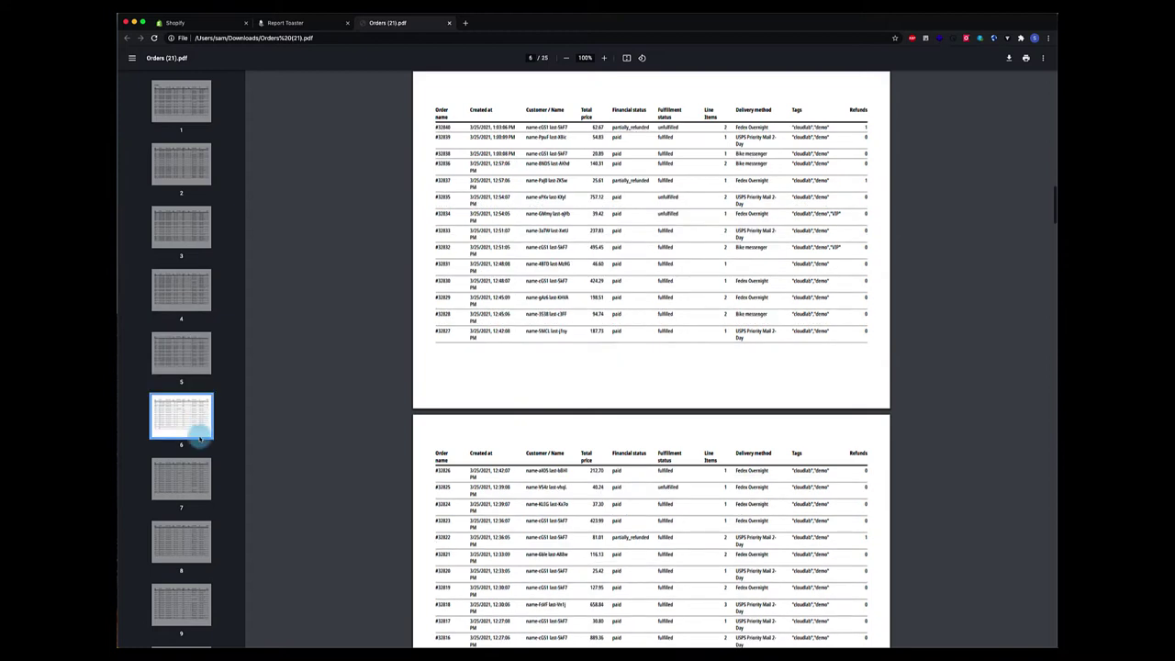
click(196, 478)
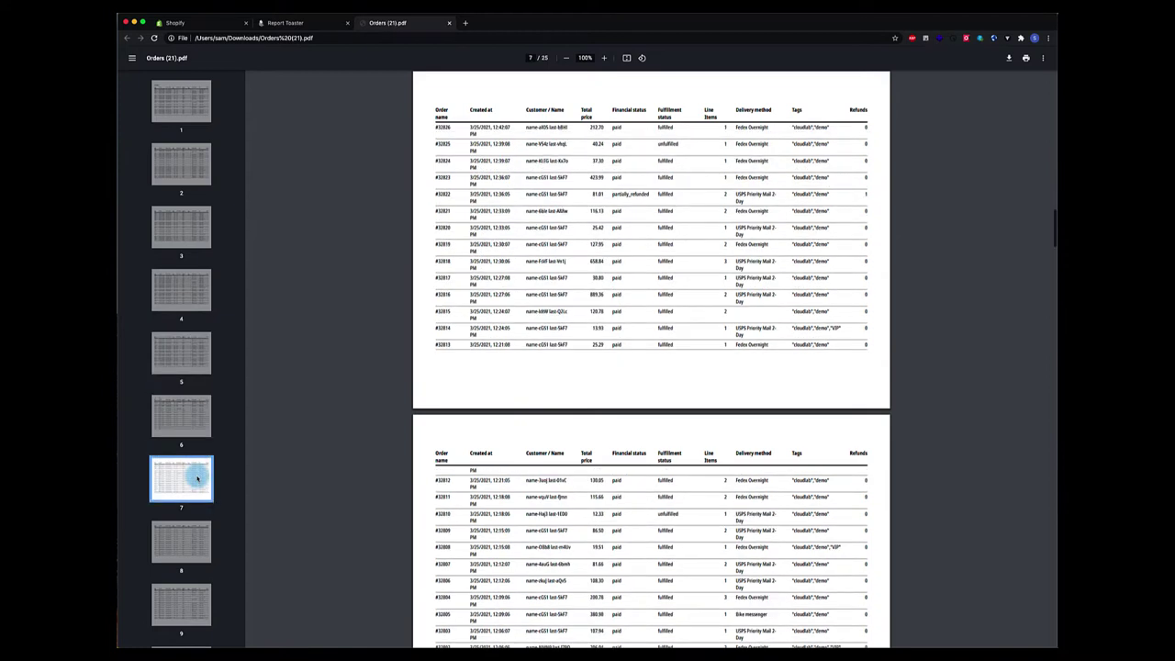
click(450, 25)
Download the Orders report as JSON and look through the order records in the downloaded file
click(1049, 88)
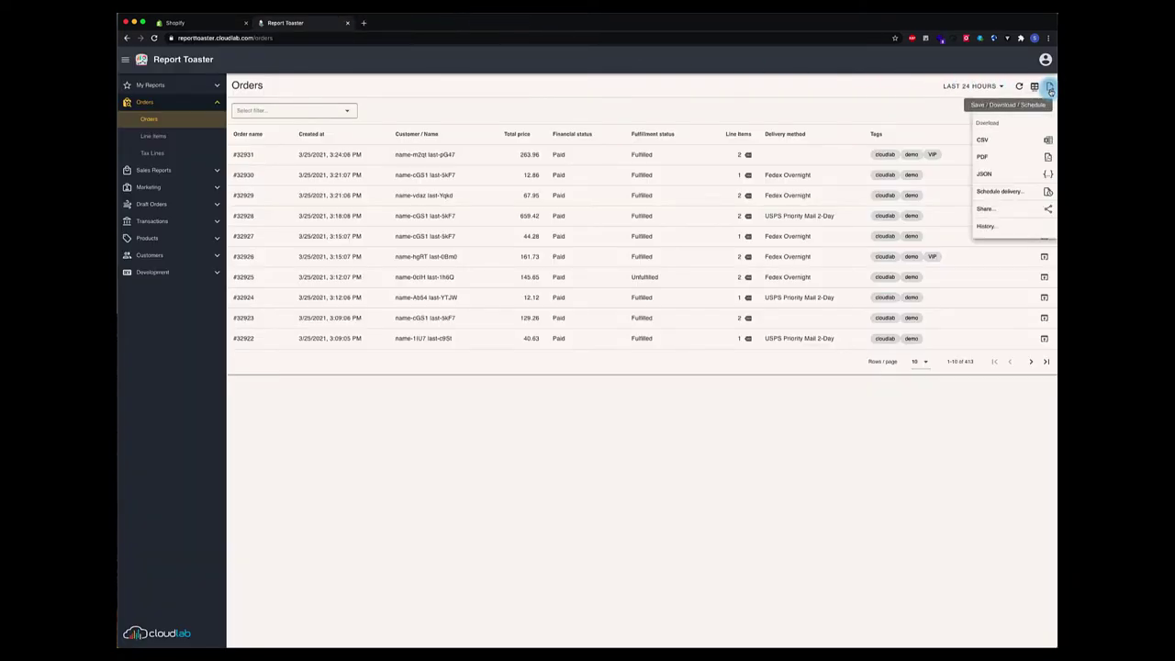
click(995, 174)
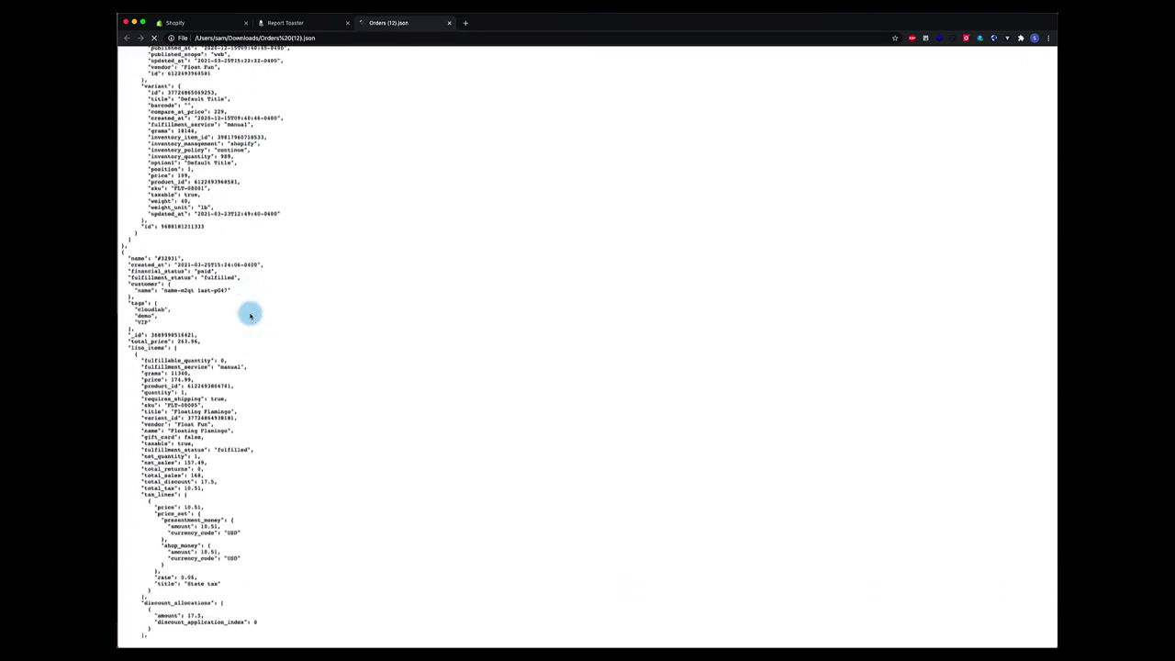
scroll(249, 313, down, 10)
scroll(249, 313, down, 15)
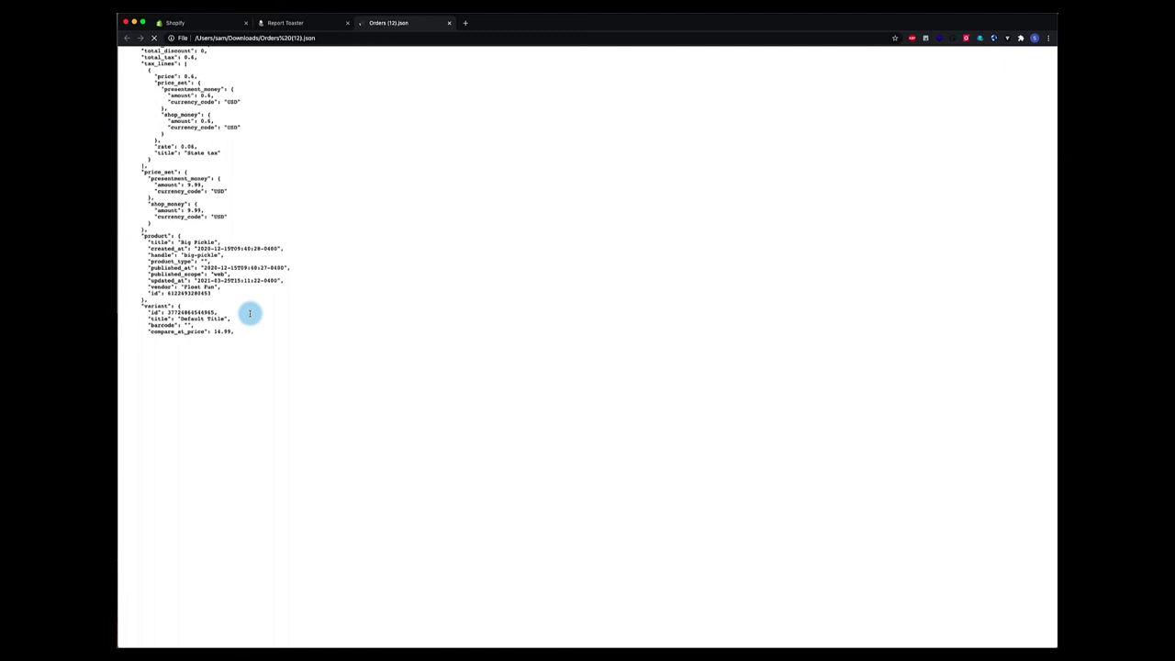
scroll(248, 313, up, 15)
scroll(249, 313, down, 10)
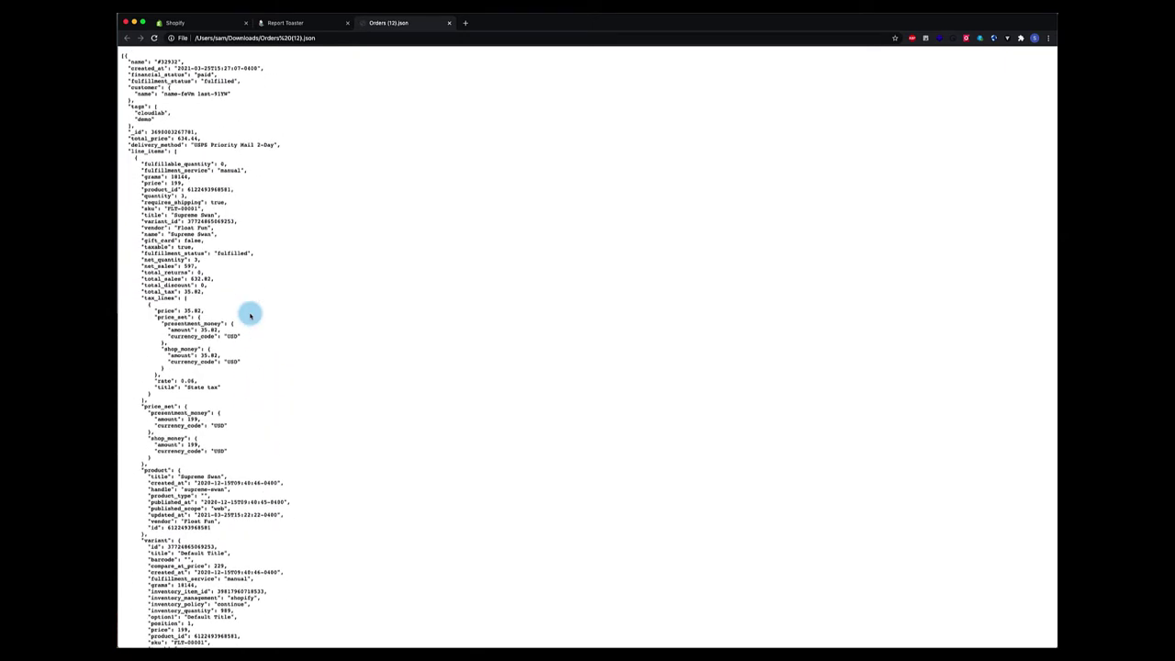
scroll(250, 314, down, 10)
click(450, 25)
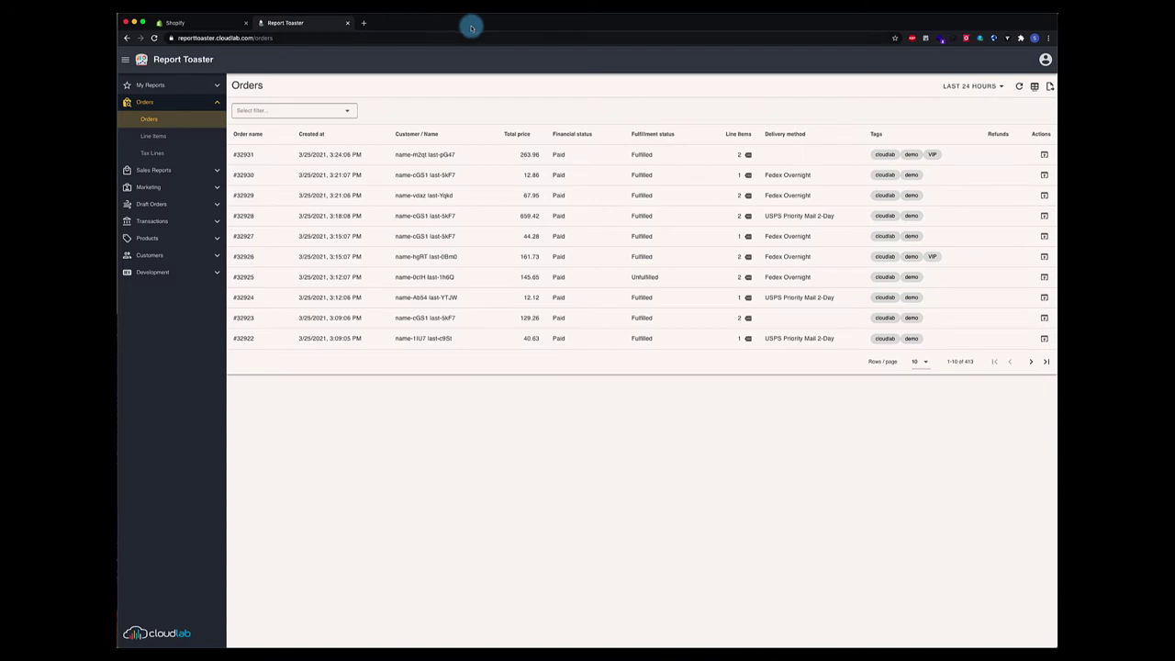
Download the Orders report as CSV and review its rows in Excel, closing the workbook without changes
click(1049, 89)
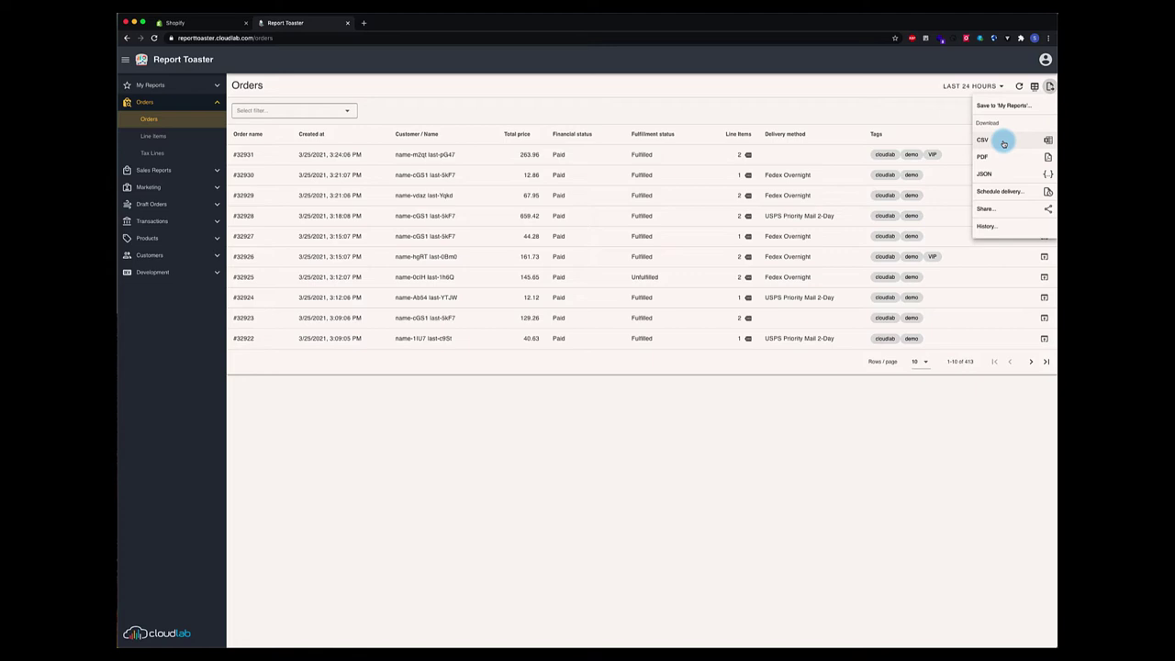
click(1004, 144)
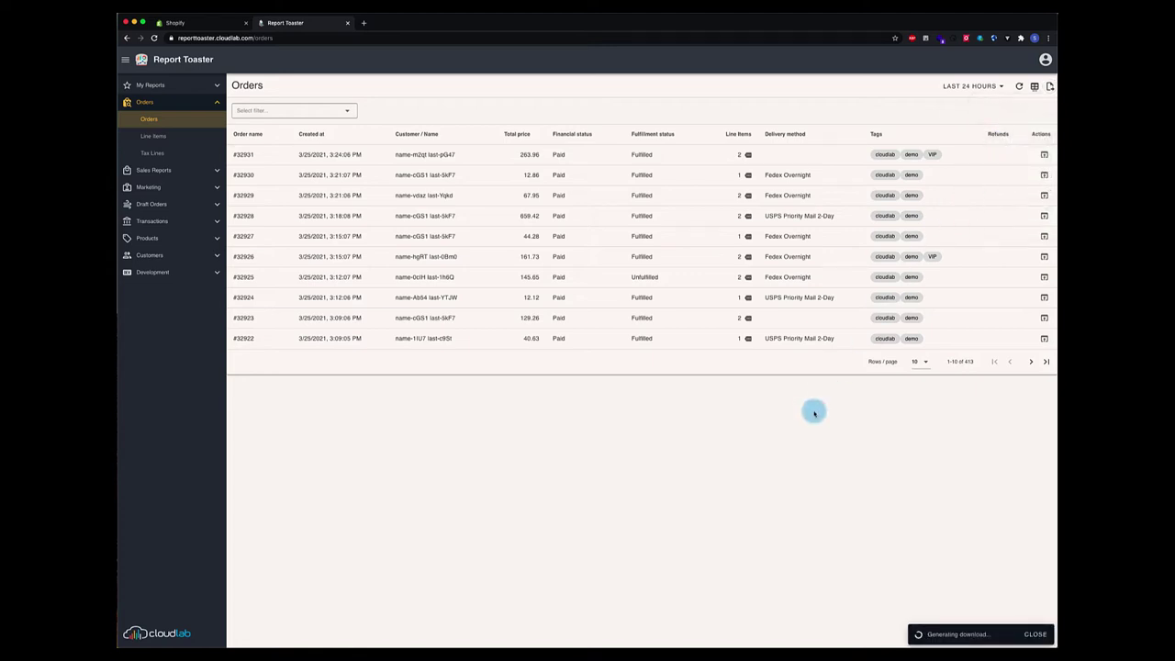
click(171, 636)
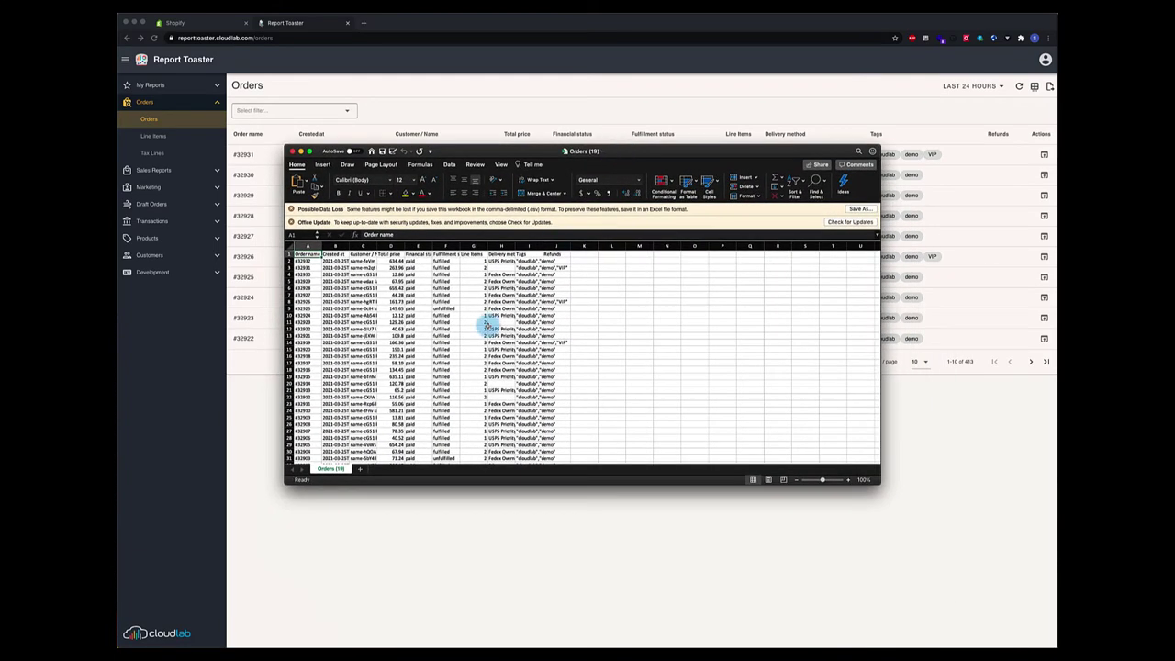
scroll(487, 326, down, 20)
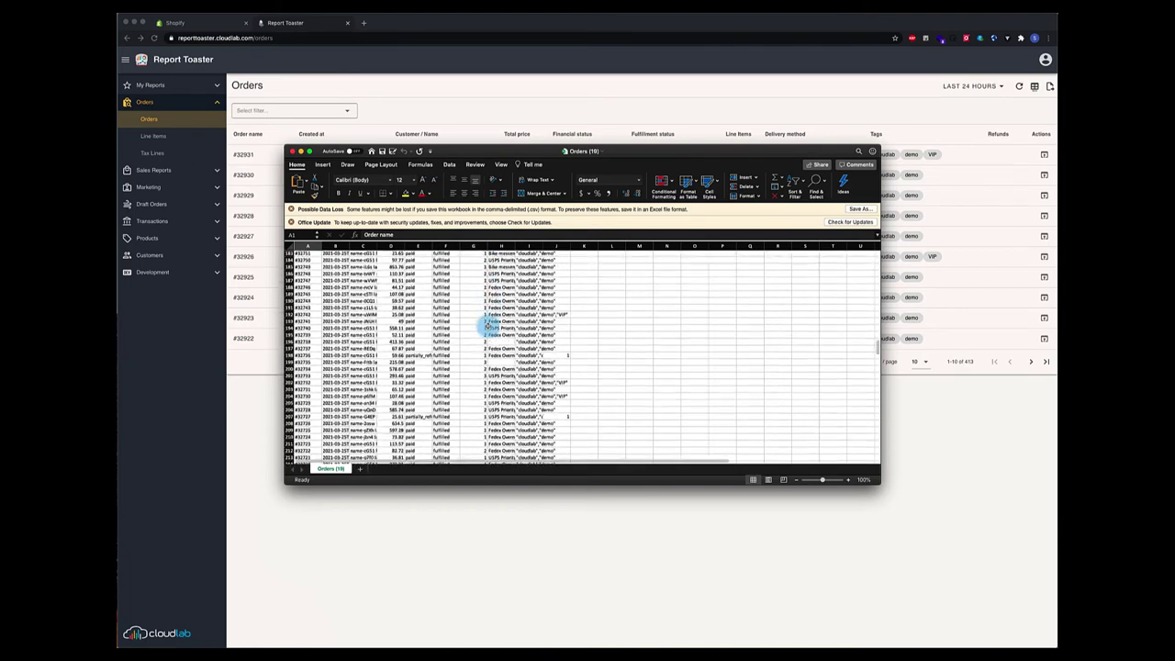
scroll(487, 326, down, 20)
scroll(487, 326, up, 20)
click(292, 151)
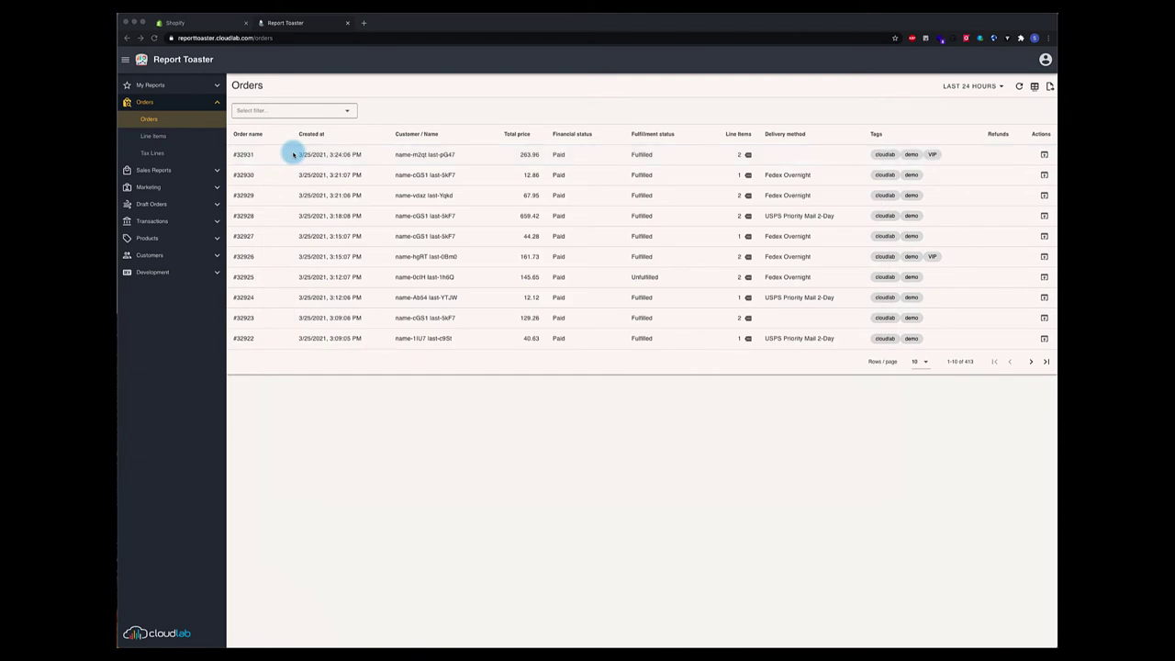
Download the Orders.json export of 3:27:26 PM again from the report's export history and view the file
click(1047, 87)
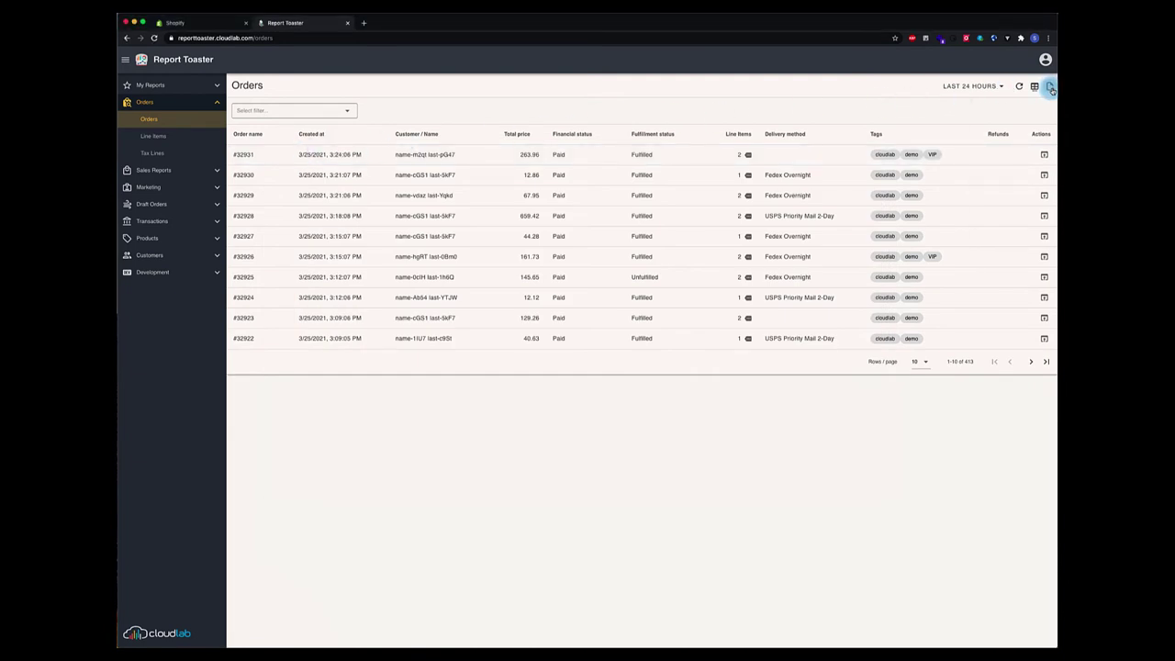
click(1005, 225)
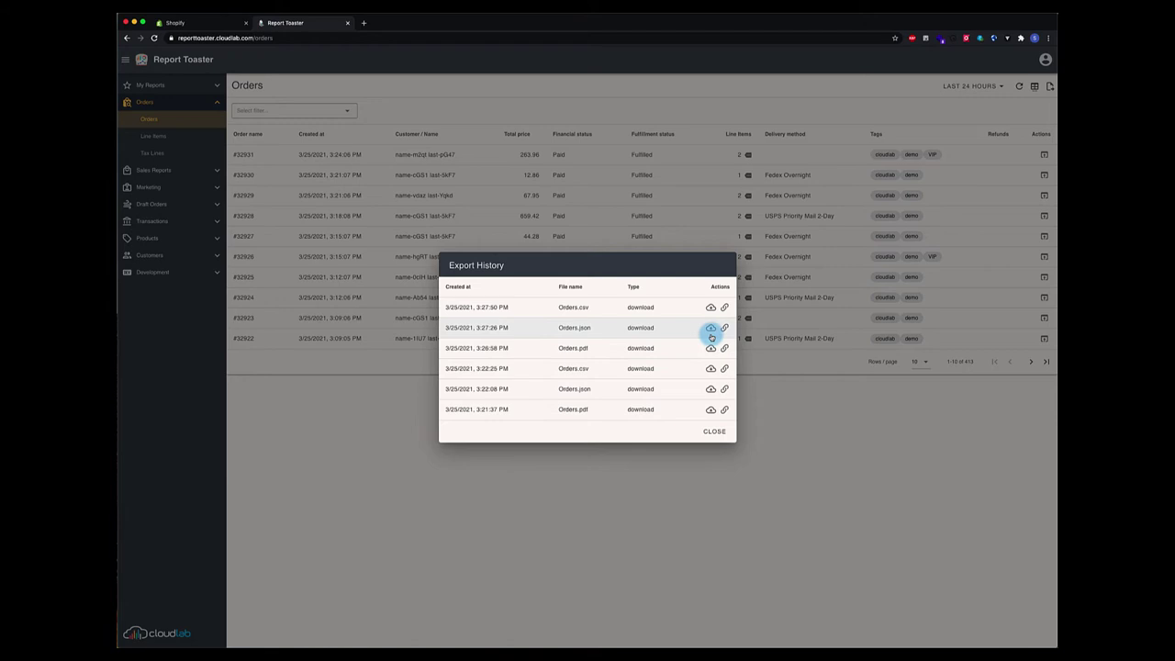
click(712, 331)
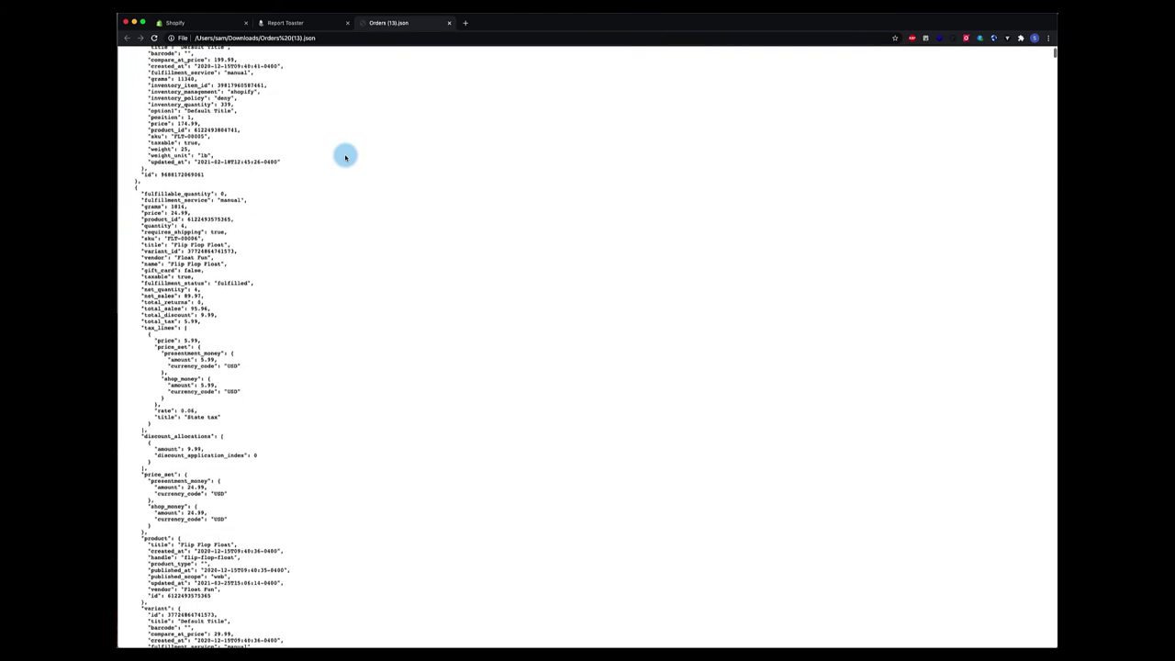
click(450, 23)
Copy the link of the 3:26:58 PM Orders.pdf export, open it in a new browser tab to check the PDF, and return to the export history
click(726, 349)
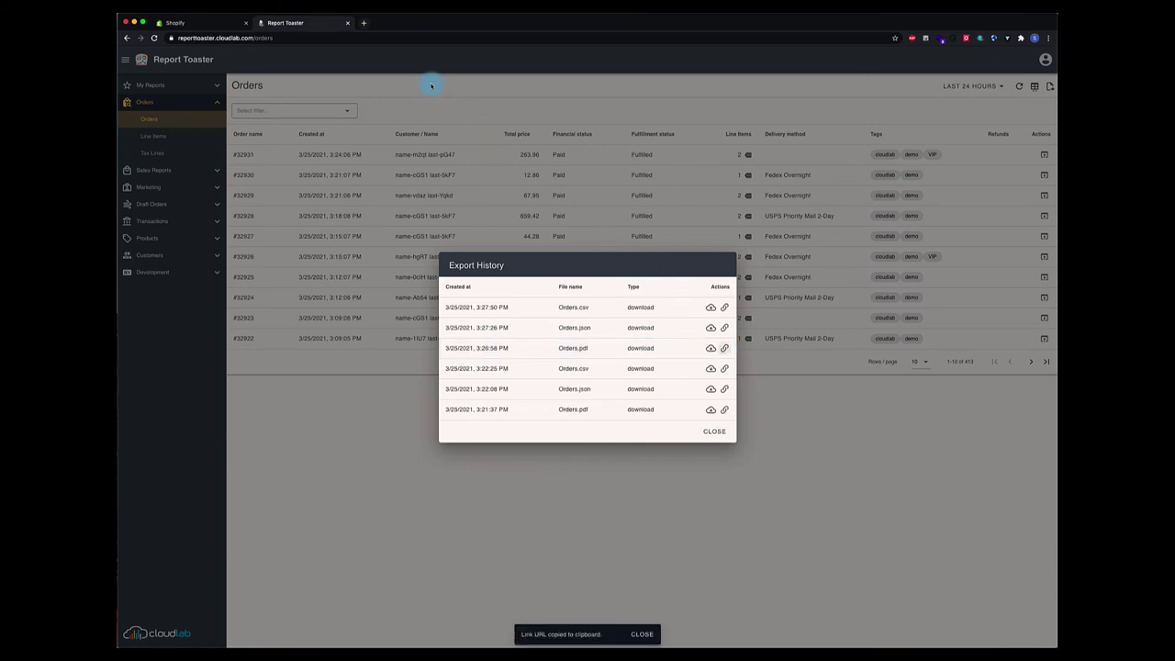
click(365, 26)
key(ctrl+v)
key(Return)
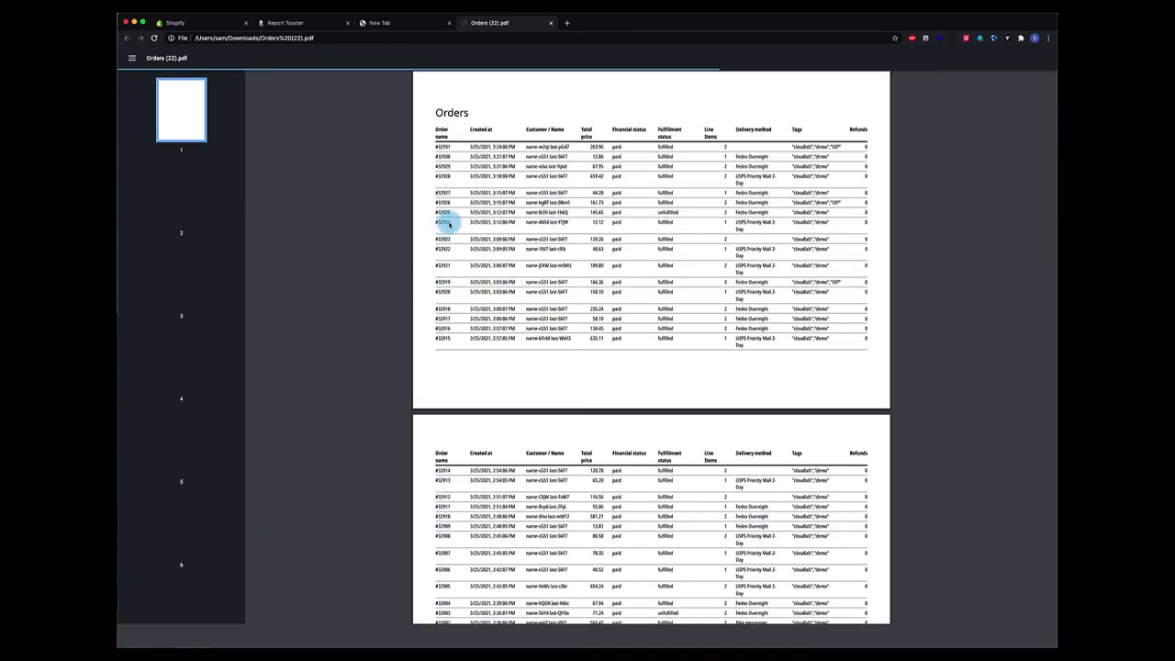
scroll(447, 222, down, 10)
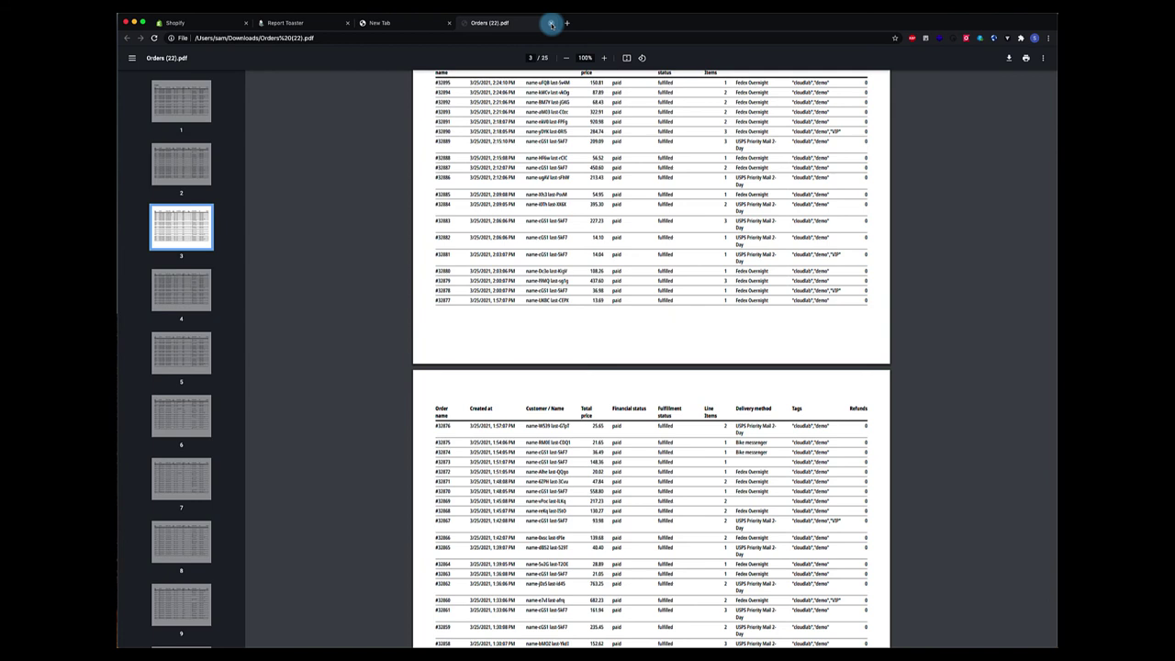
click(551, 24)
click(319, 25)
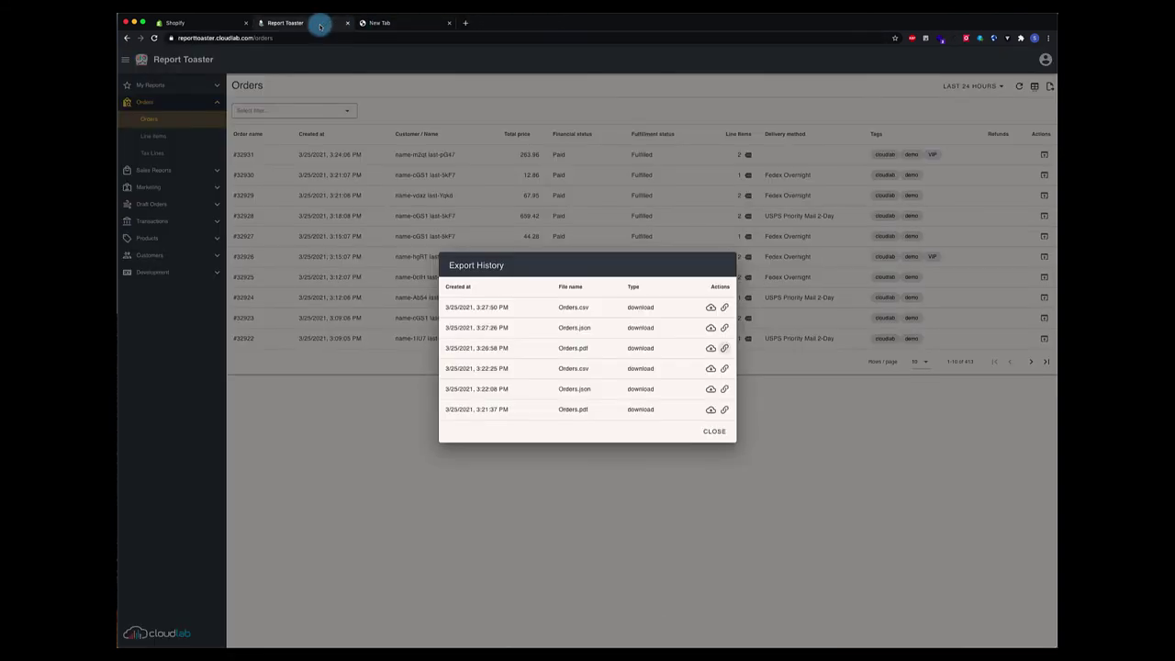